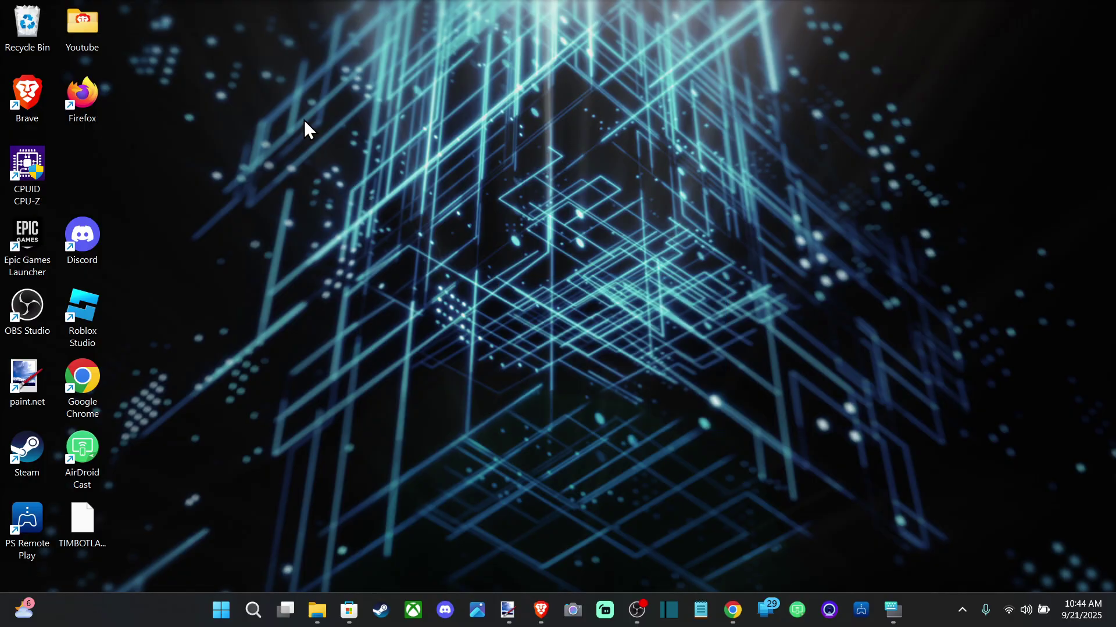
# Bring up the Windows Search panel showing recent items and today's highlights
pyautogui.moveTo(294, 110); pyautogui.dragTo(591, 314)
# Launch Device Manager via a 'device' search and expand Network adapters to show the Intel Wi-Fi 6 AX201
pyautogui.click(259, 617)
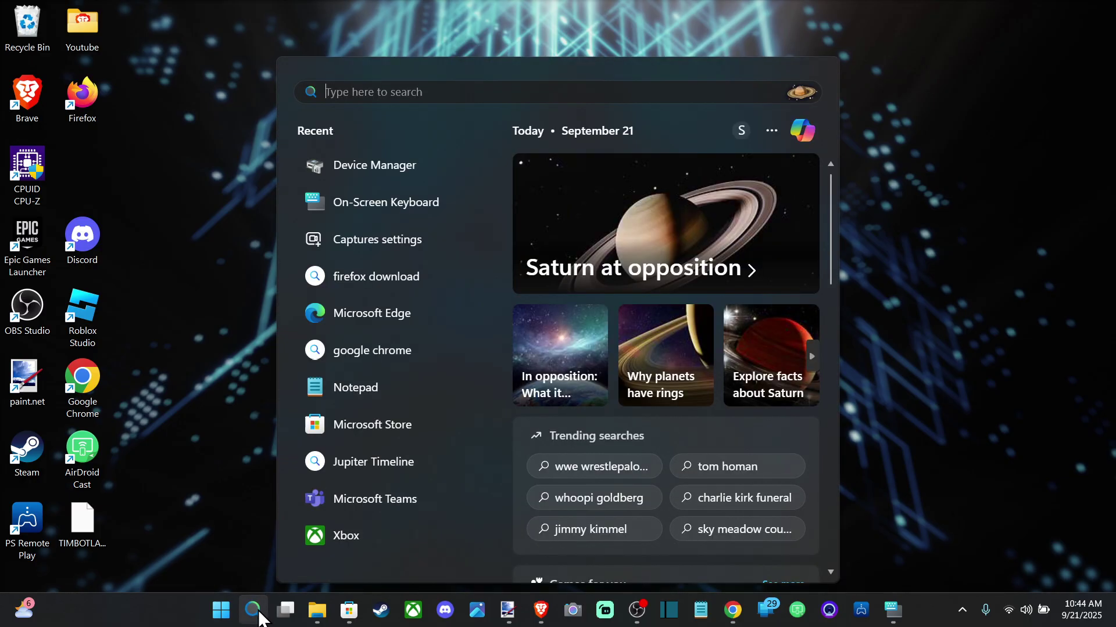
pyautogui.write('device')
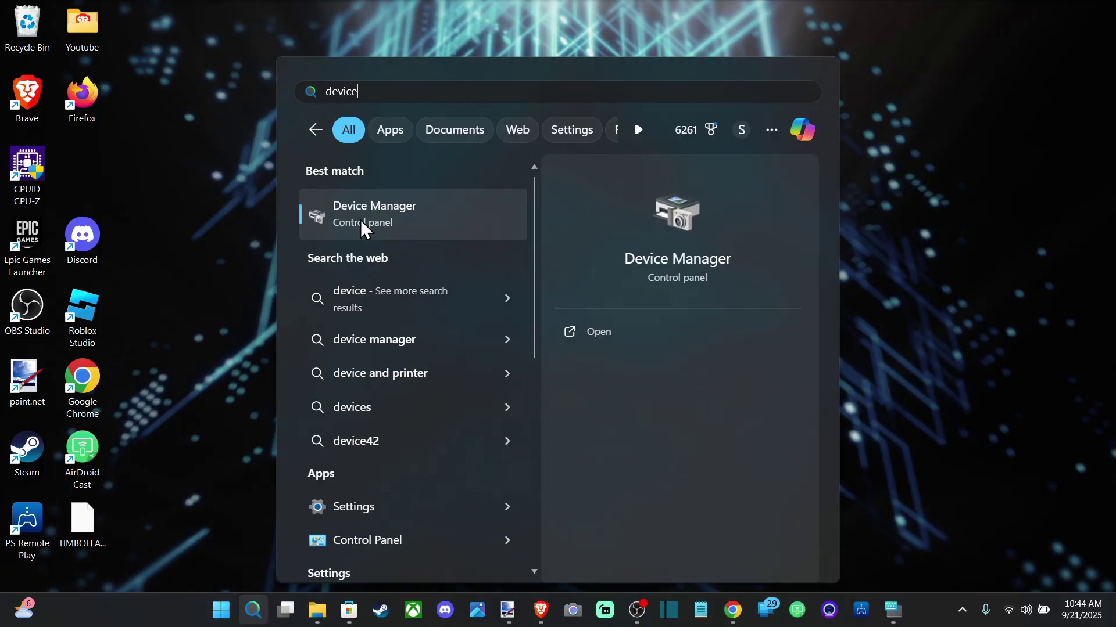
pyautogui.click(376, 216)
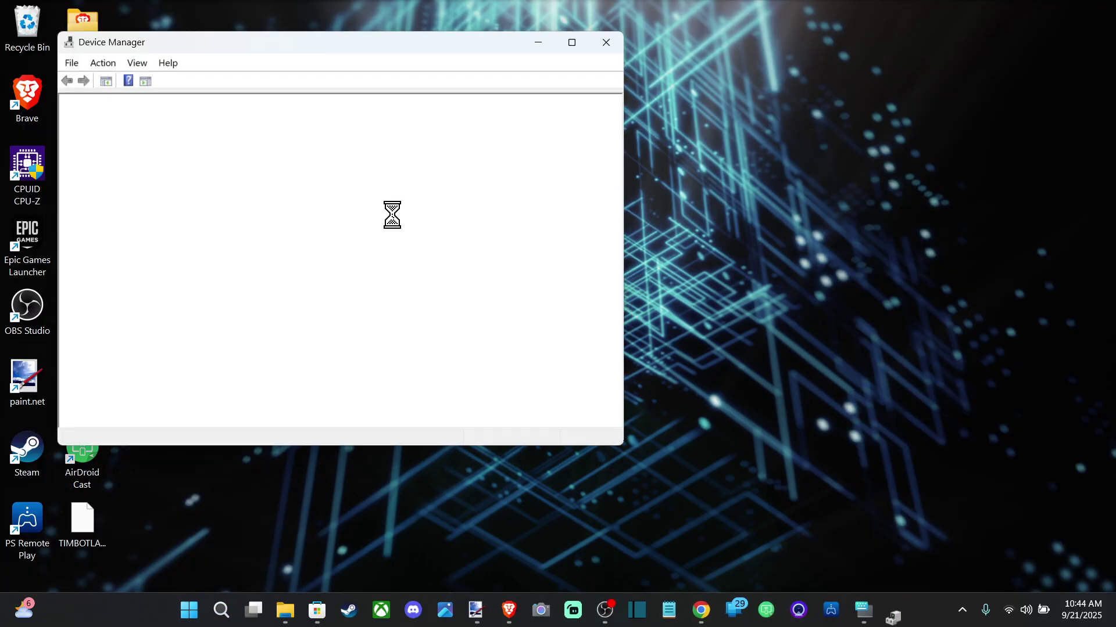
pyautogui.moveTo(398, 44); pyautogui.dragTo(645, 84)
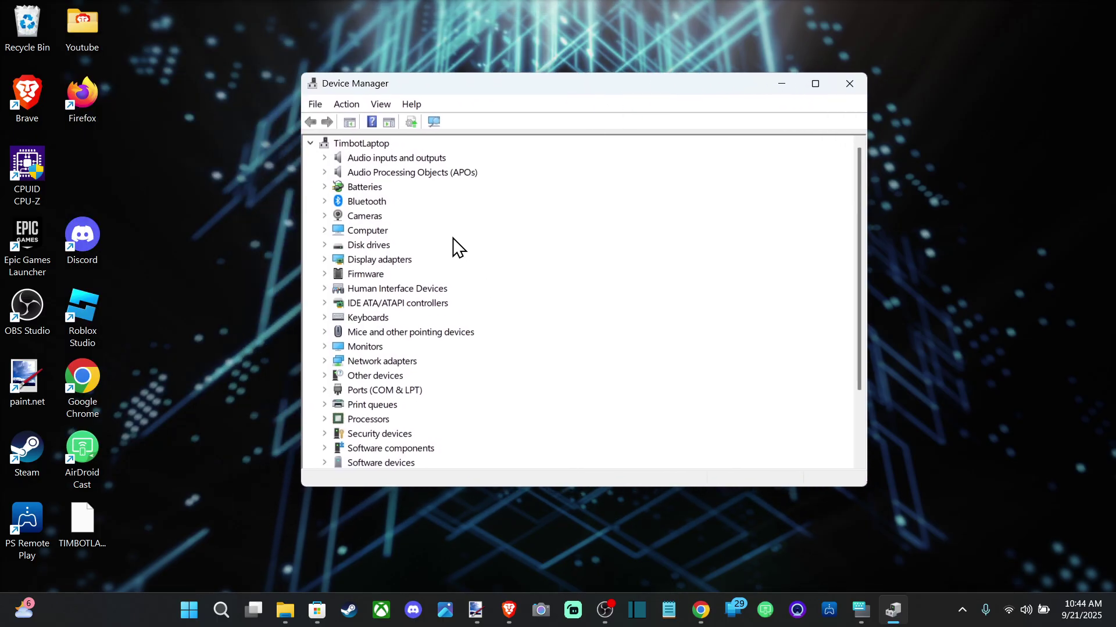
pyautogui.scroll(-1, 425, 291)
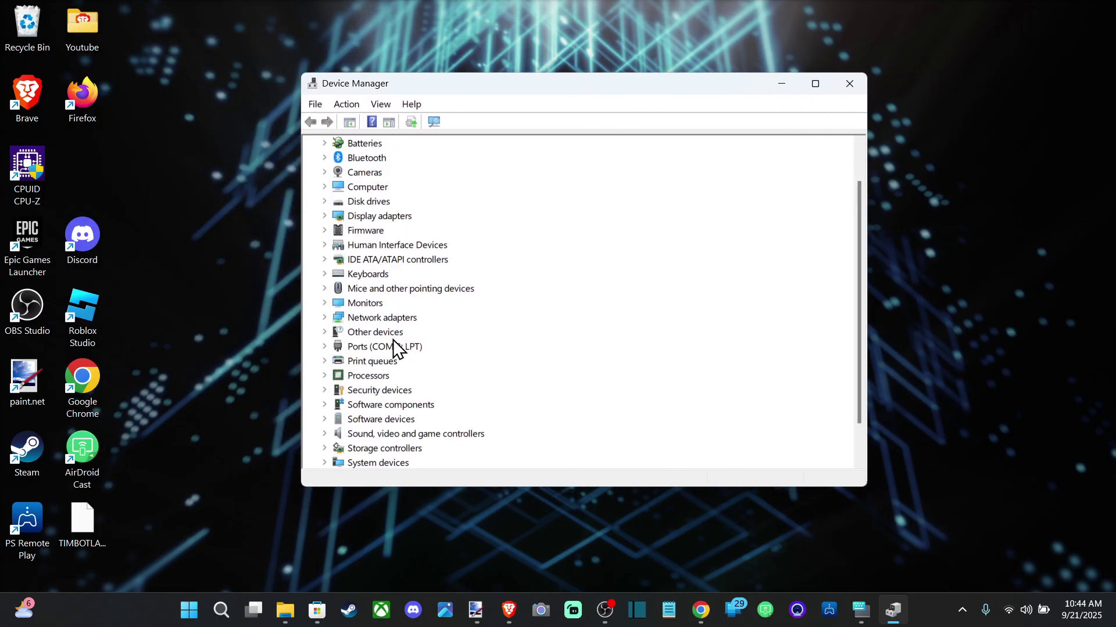
pyautogui.click(325, 318)
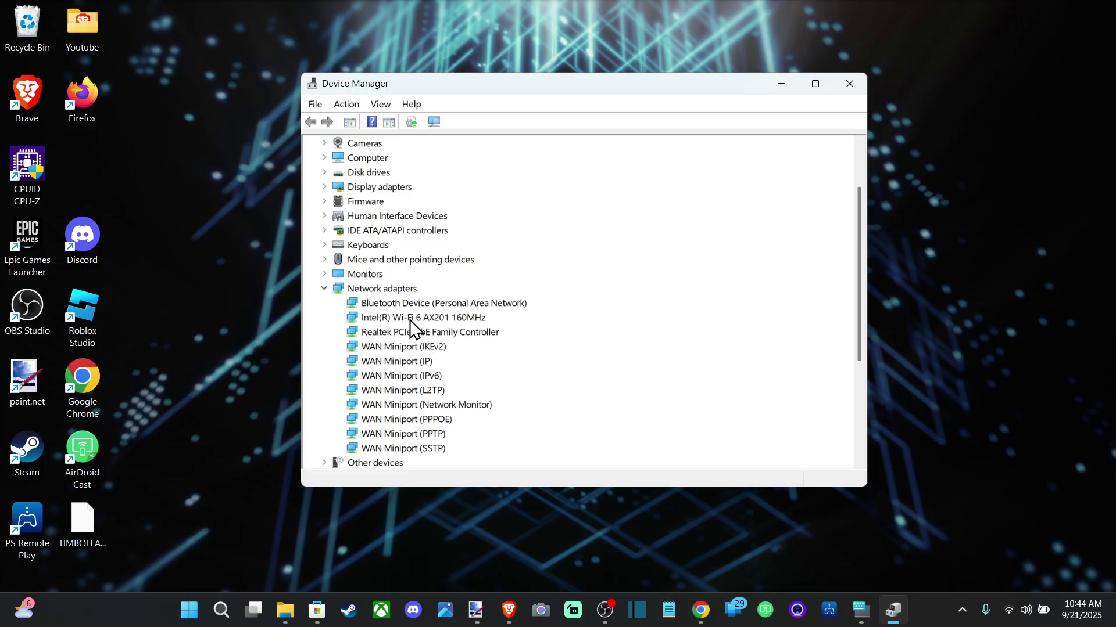
# Run an automatic driver search for the Intel Wi-Fi 6 AX201 from its Driver tab
pyautogui.click(375, 316)
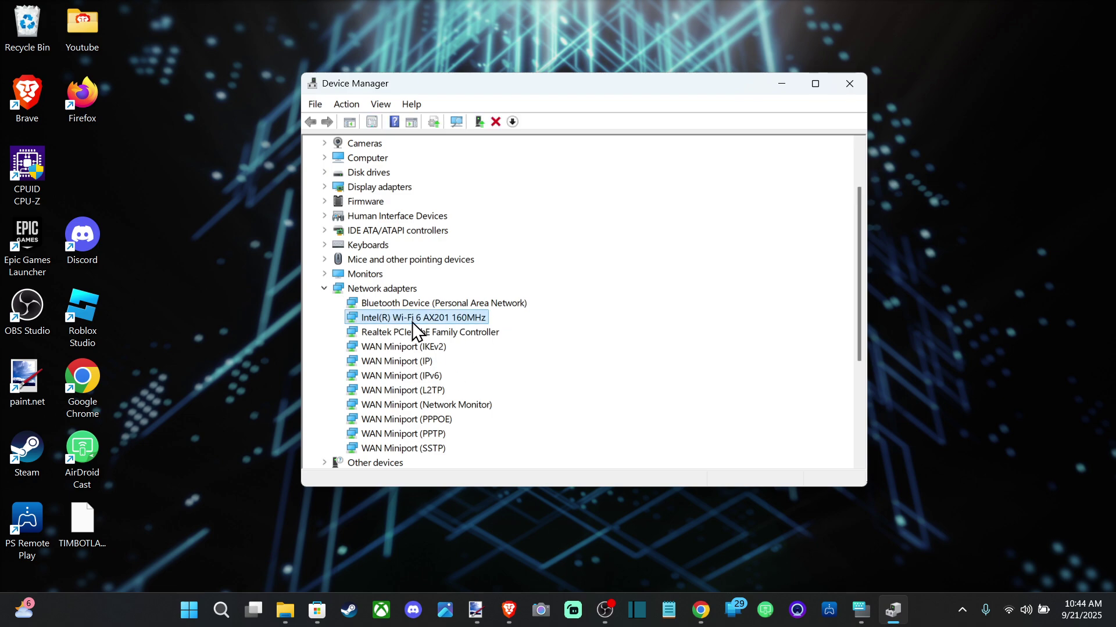
pyautogui.doubleClick(416, 316)
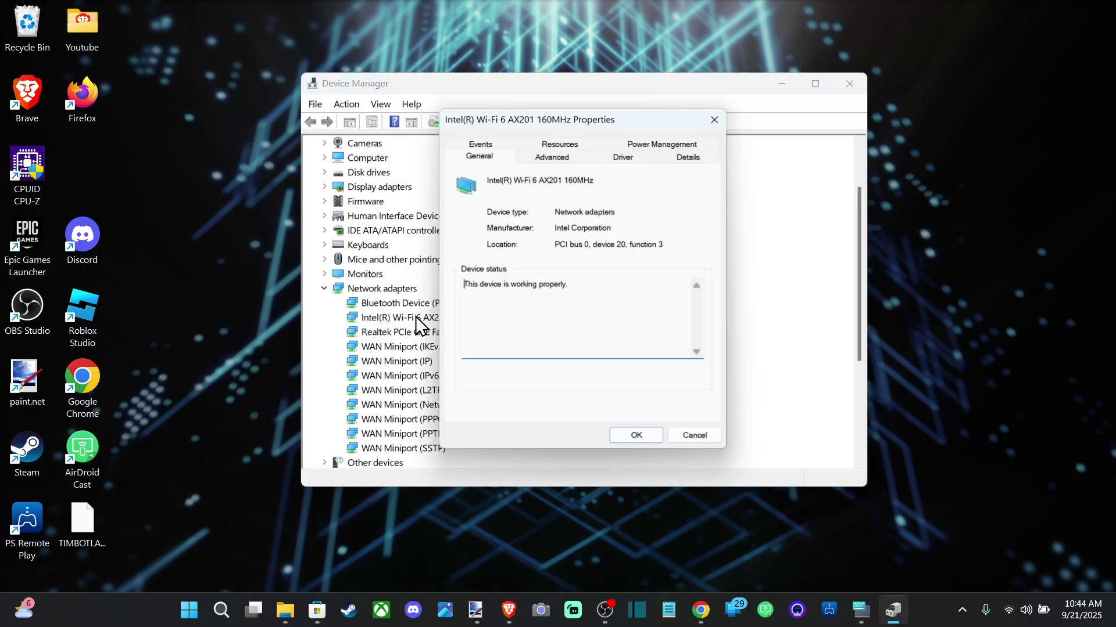
pyautogui.click(614, 158)
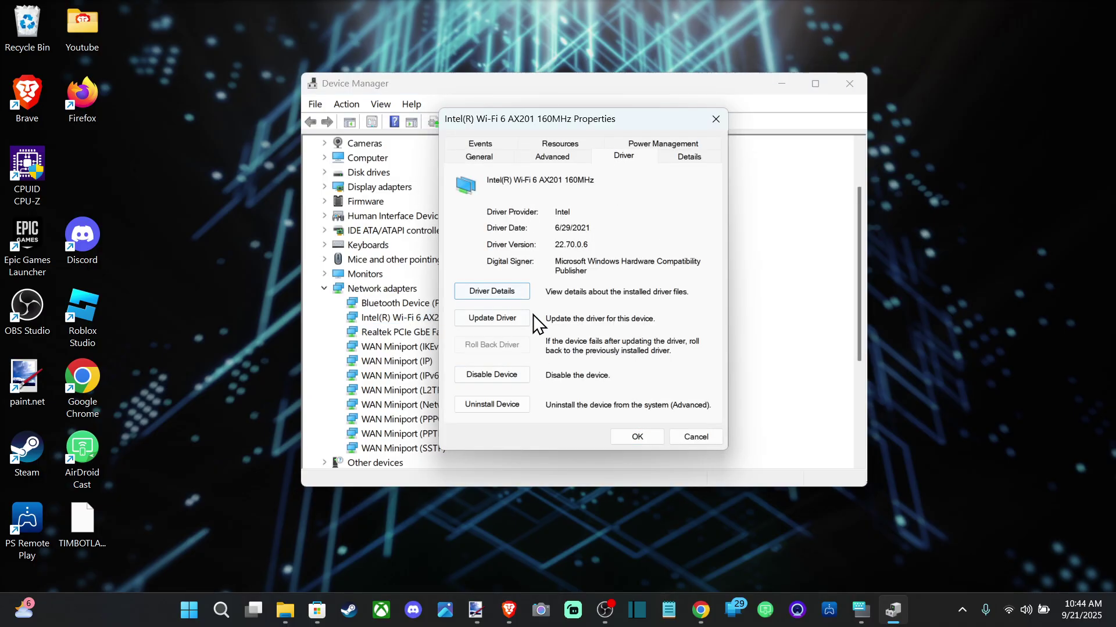
pyautogui.click(495, 319)
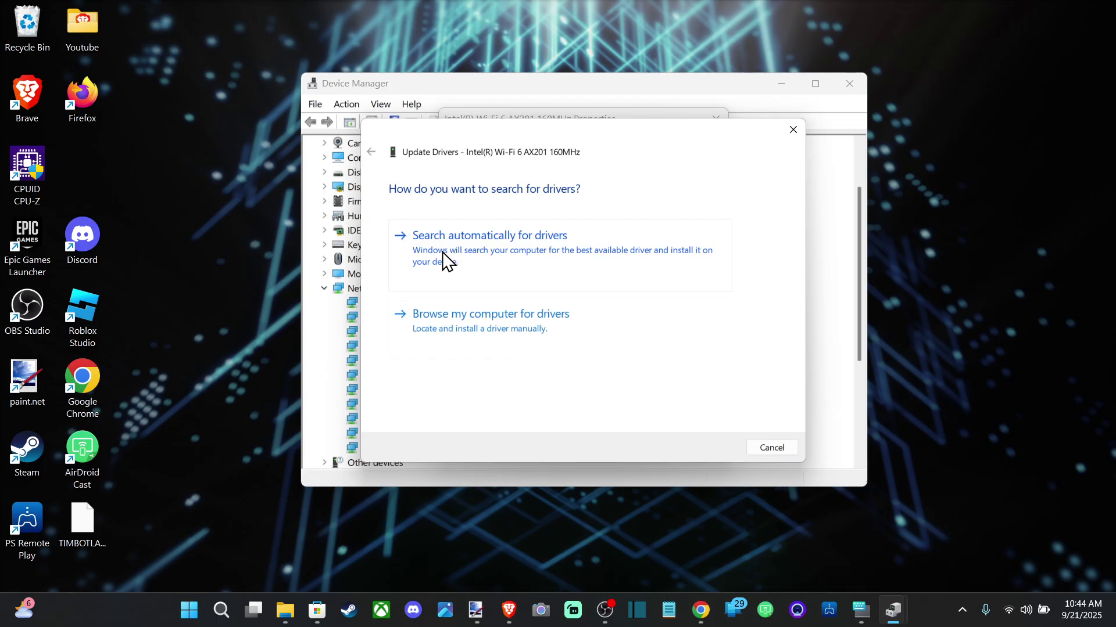
pyautogui.click(444, 260)
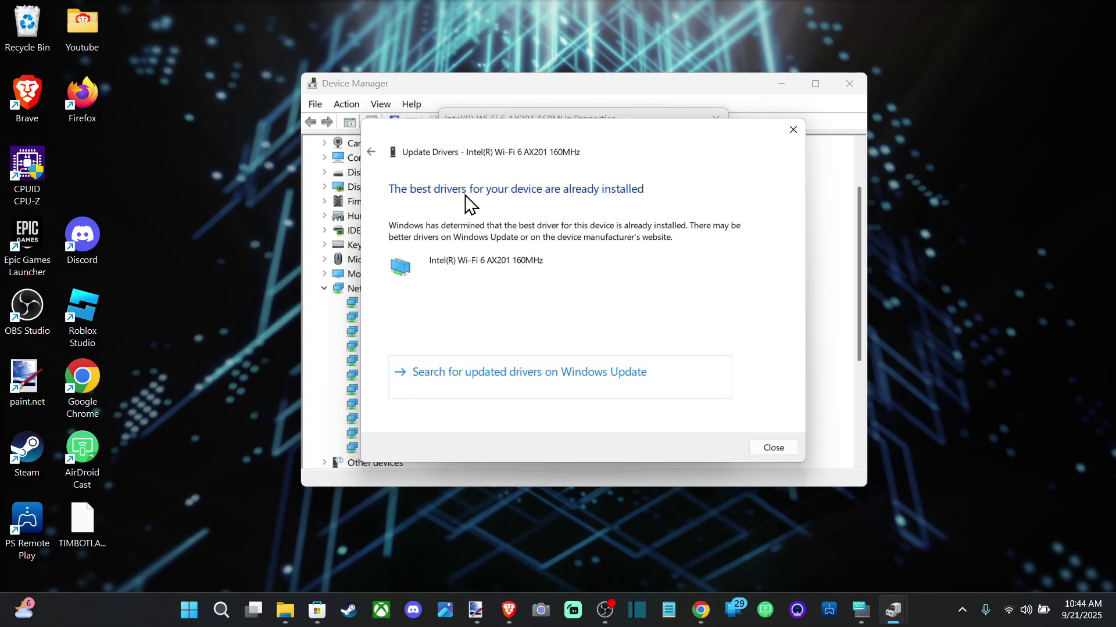
# Confirm Windows Update reports the PC up to date, then minimize Settings
pyautogui.click(438, 377)
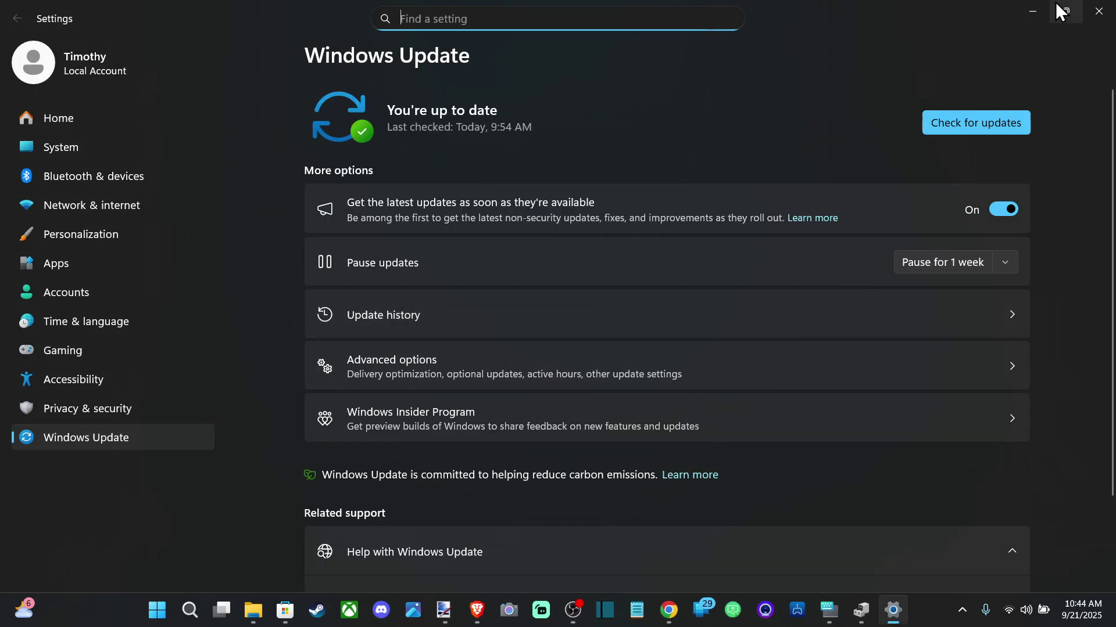
pyautogui.click(1039, 10)
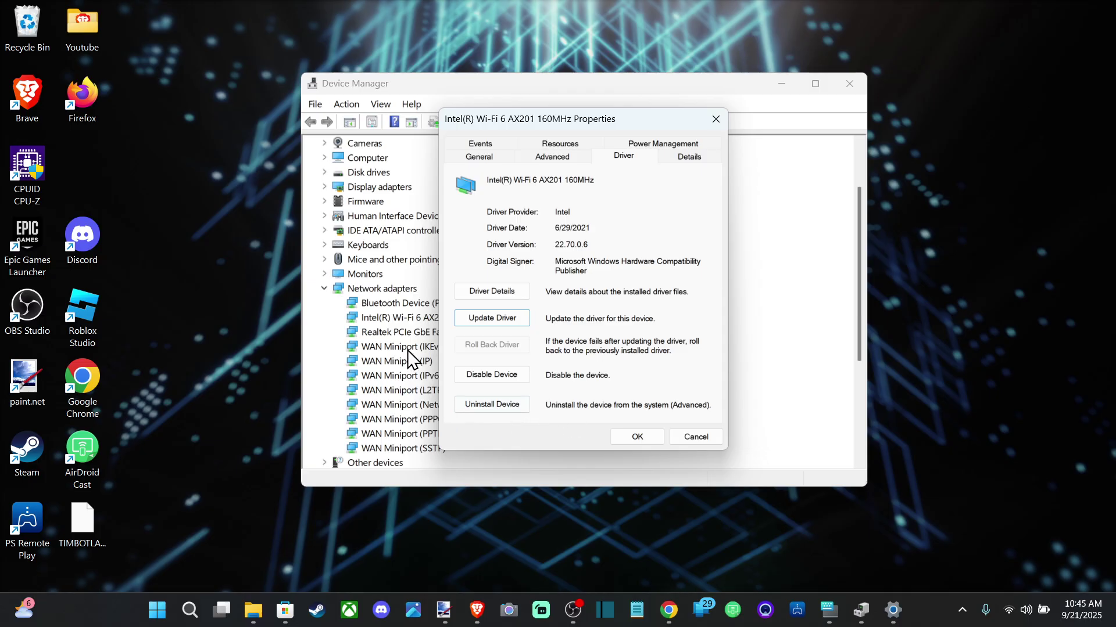
# Review the Wi-Fi adapter's driver files, hardware details and power management options, then close Properties
pyautogui.click(521, 292)
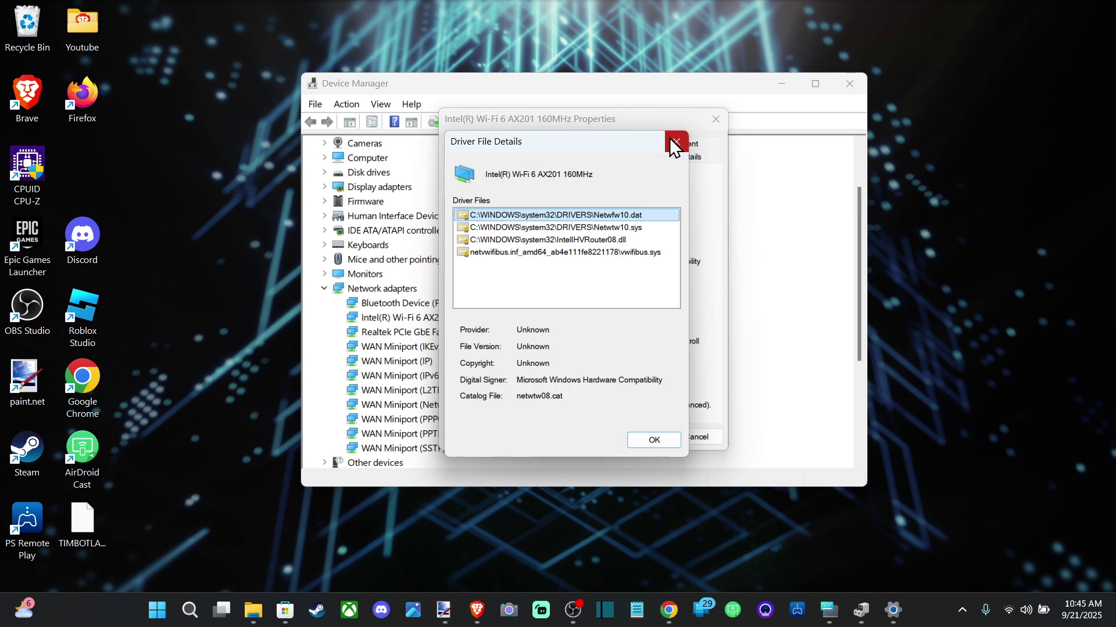
pyautogui.click(675, 142)
pyautogui.click(689, 153)
pyautogui.click(675, 142)
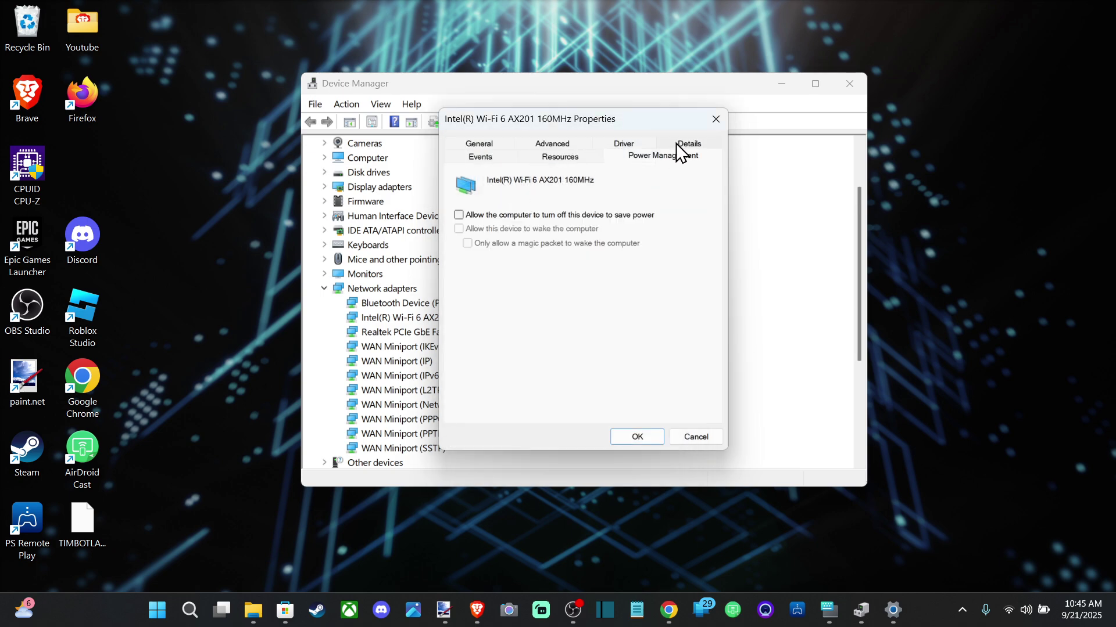
pyautogui.click(716, 119)
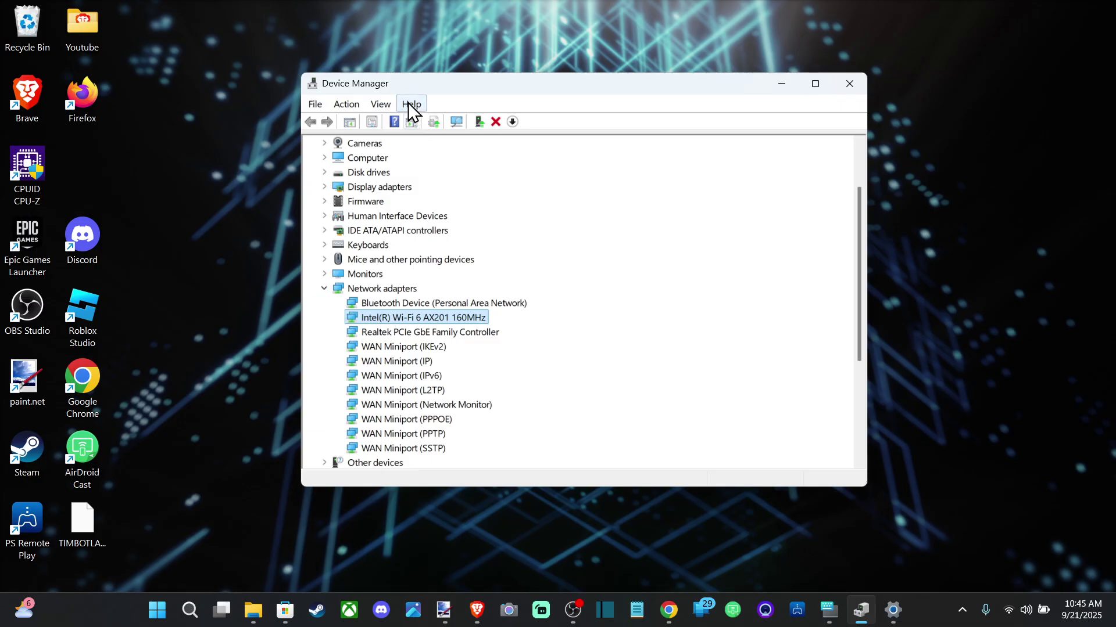
# Show hidden devices, revealing Microsoft Kernel Debug and Wi-Fi Direct Virtual Adapters under Network adapters
pyautogui.click(391, 105)
pyautogui.click(452, 260)
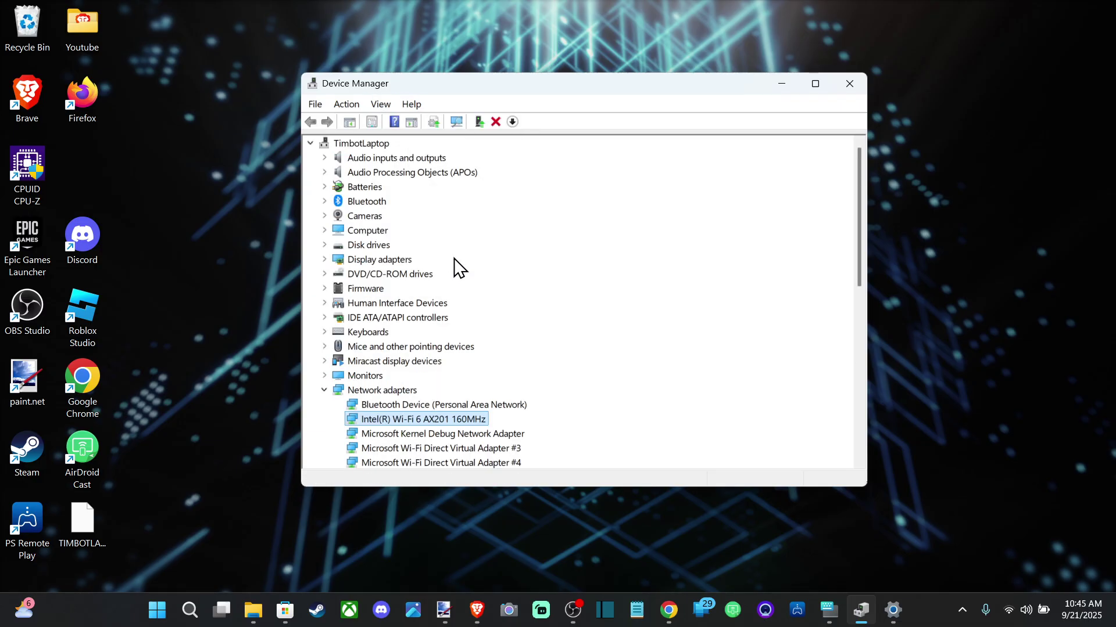
pyautogui.scroll(-6, 500, 288)
pyautogui.scroll(2, 534, 291)
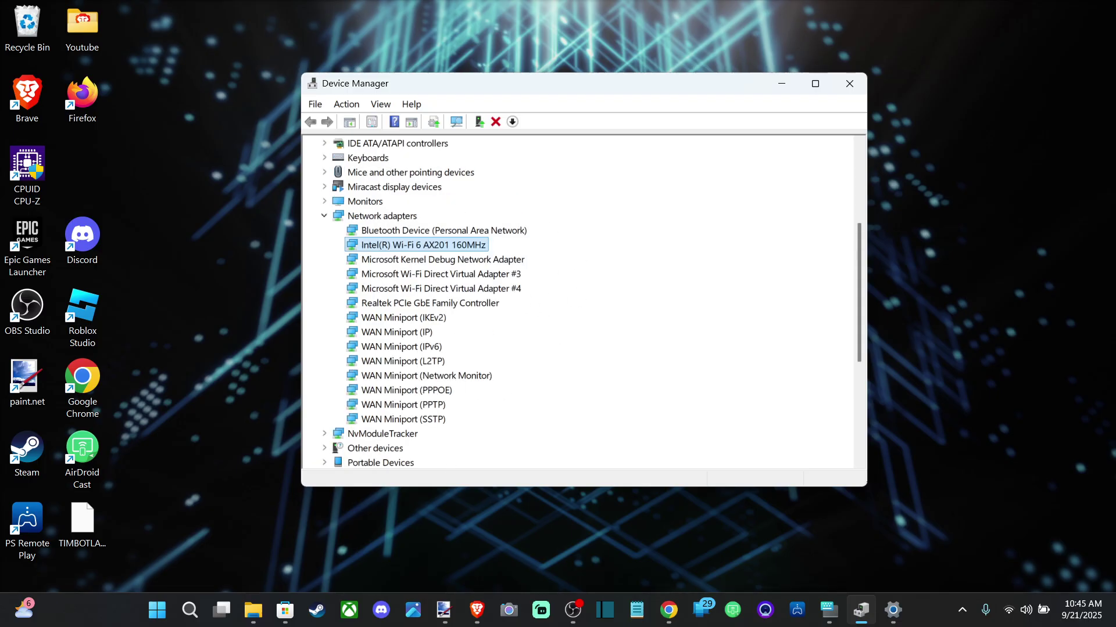
pyautogui.hotkey('alt', 'Tab')
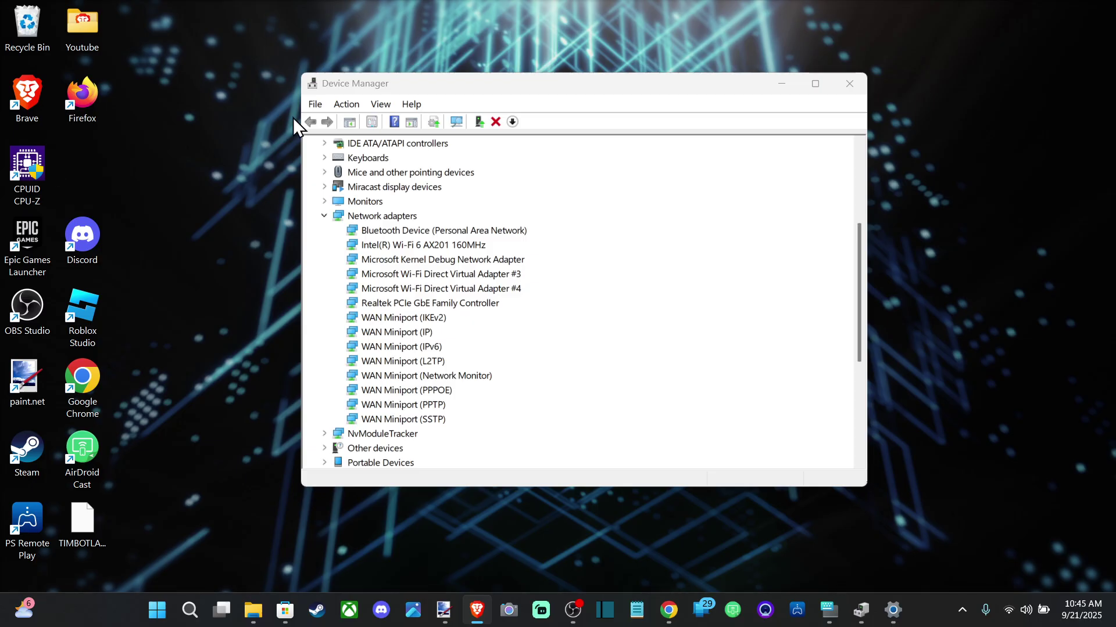
# Close Device Manager and open Power Options through a 'power' search
pyautogui.click(847, 88)
pyautogui.click(221, 610)
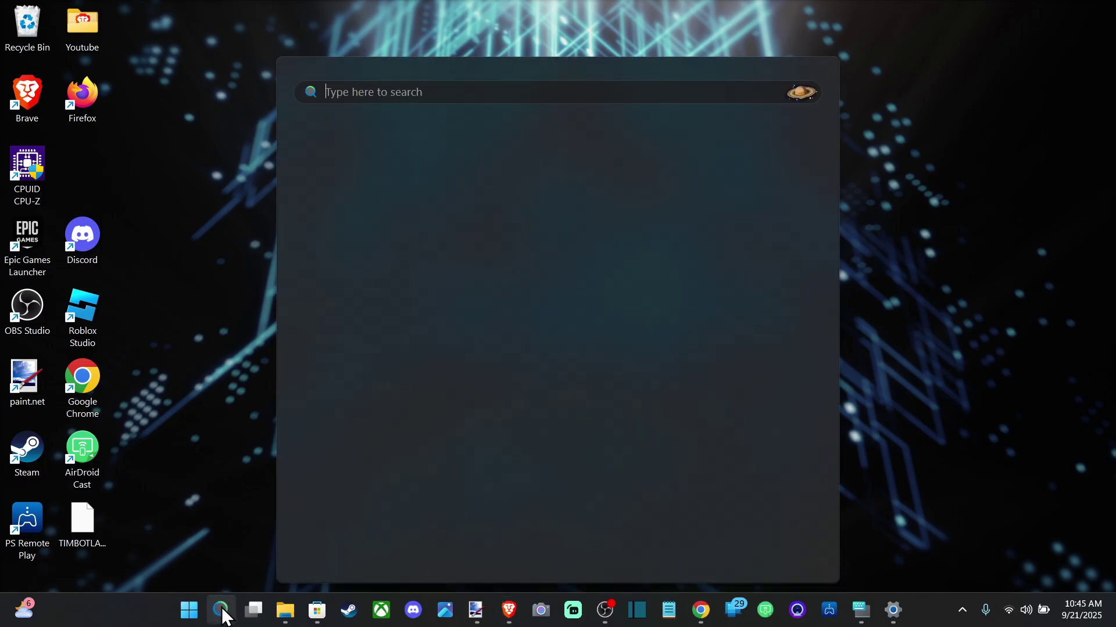
pyautogui.write('power')
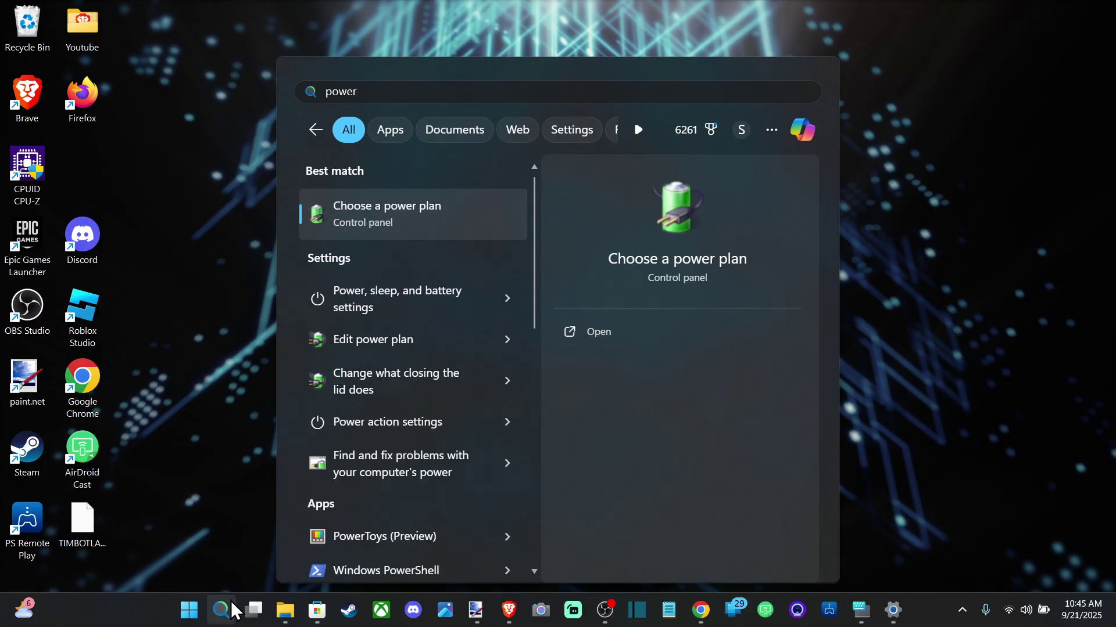
pyautogui.click(454, 222)
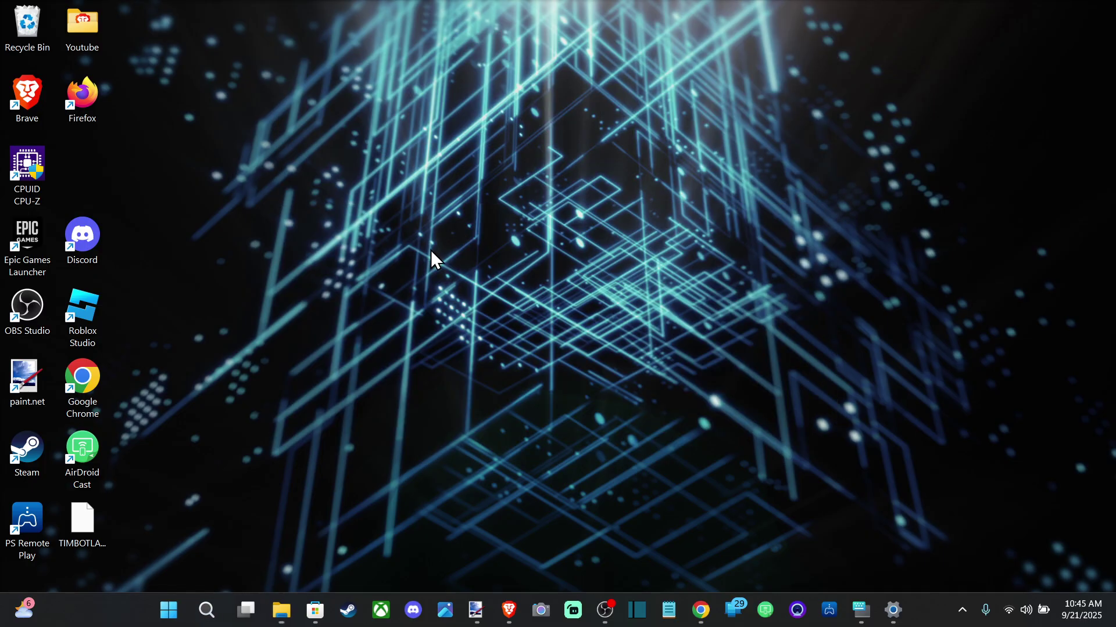
pyautogui.moveTo(12, 93); pyautogui.dragTo(656, 91)
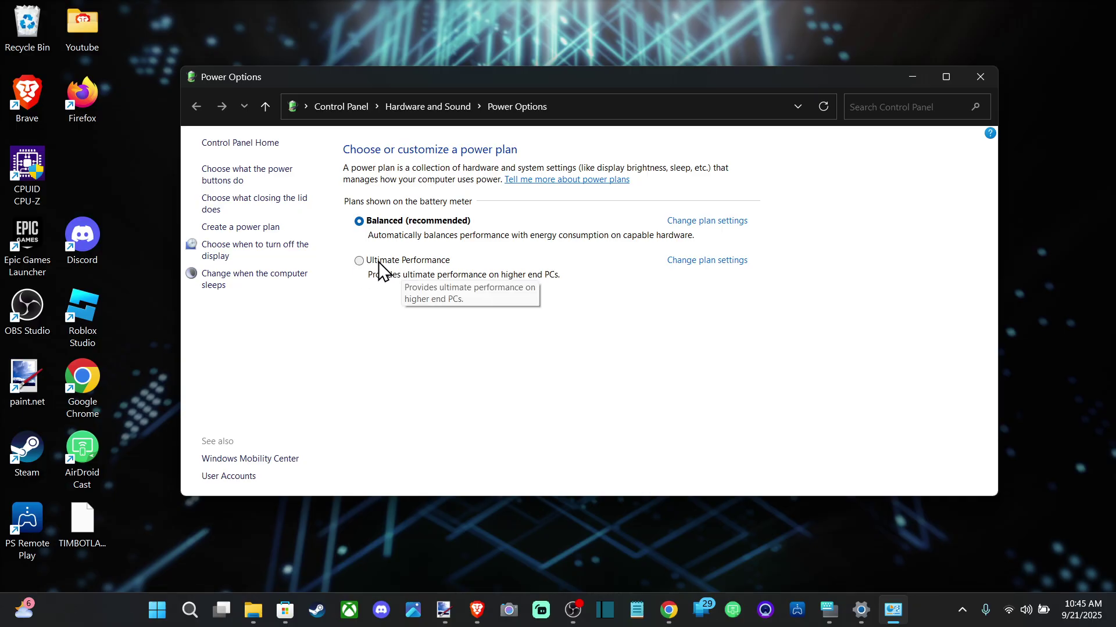
# Open the Balanced plan's advanced settings and expand Wireless Adapter Settings > Power Saving Mode
pyautogui.click(712, 222)
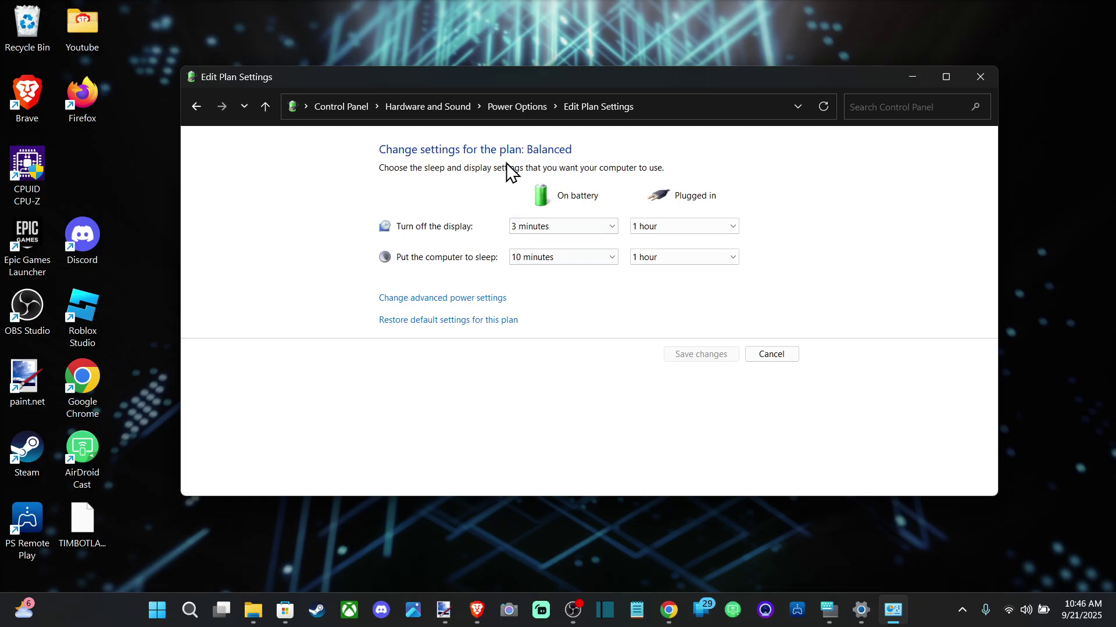
pyautogui.click(445, 299)
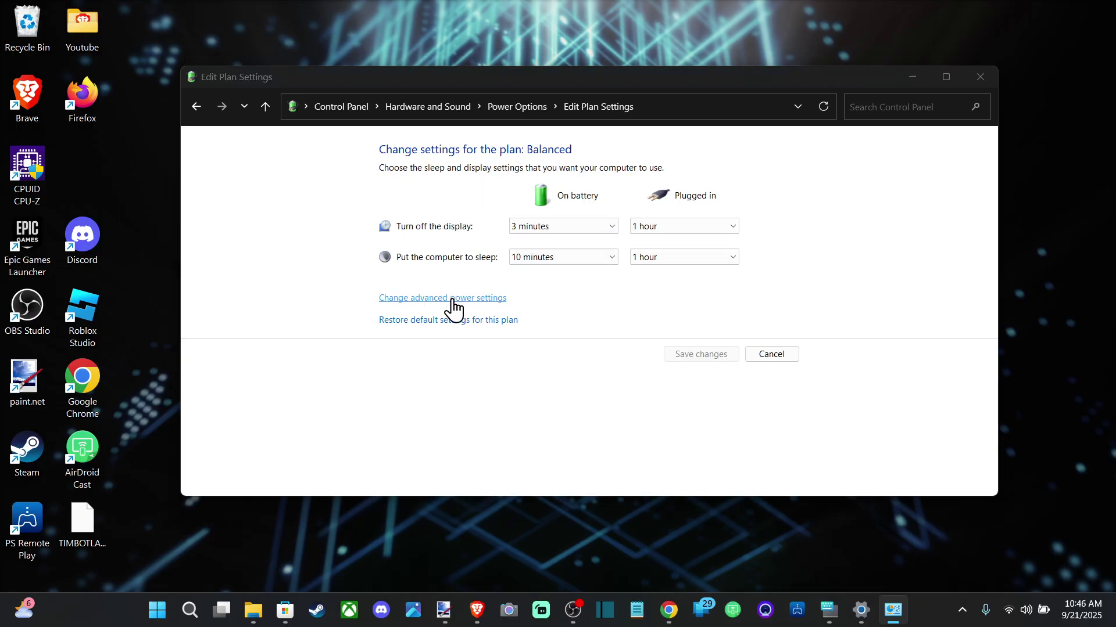
pyautogui.moveTo(193, 63); pyautogui.dragTo(529, 103)
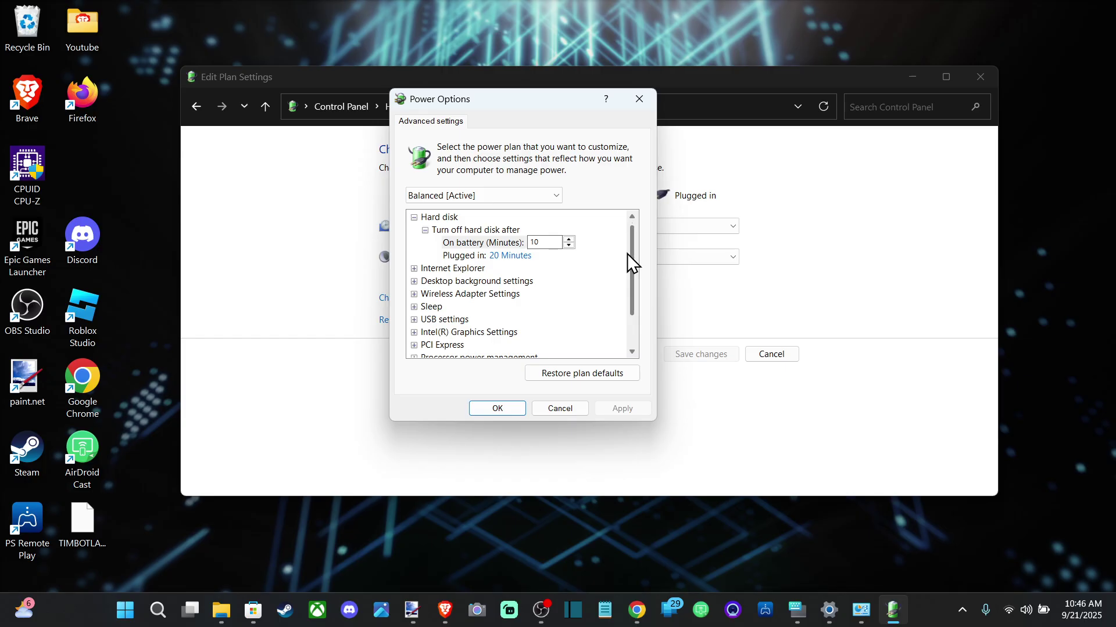
pyautogui.click(413, 294)
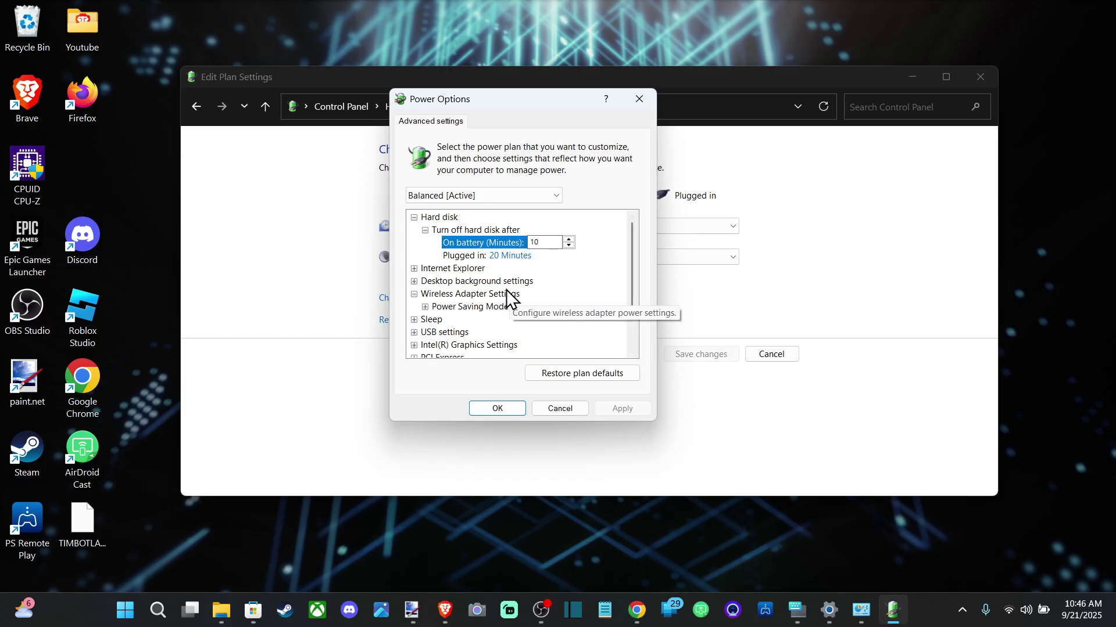
pyautogui.click(425, 306)
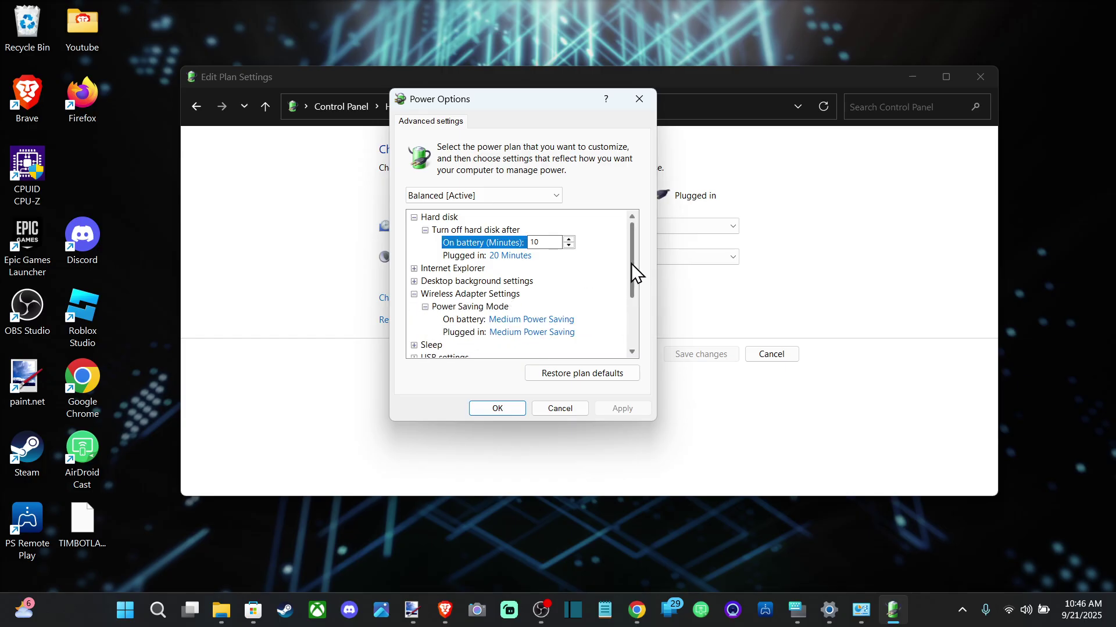
# Check the on-battery and plugged-in choices, keep Medium Power Saving, and close the dialog
pyautogui.moveTo(631, 263); pyautogui.dragTo(631, 277)
pyautogui.click(522, 297)
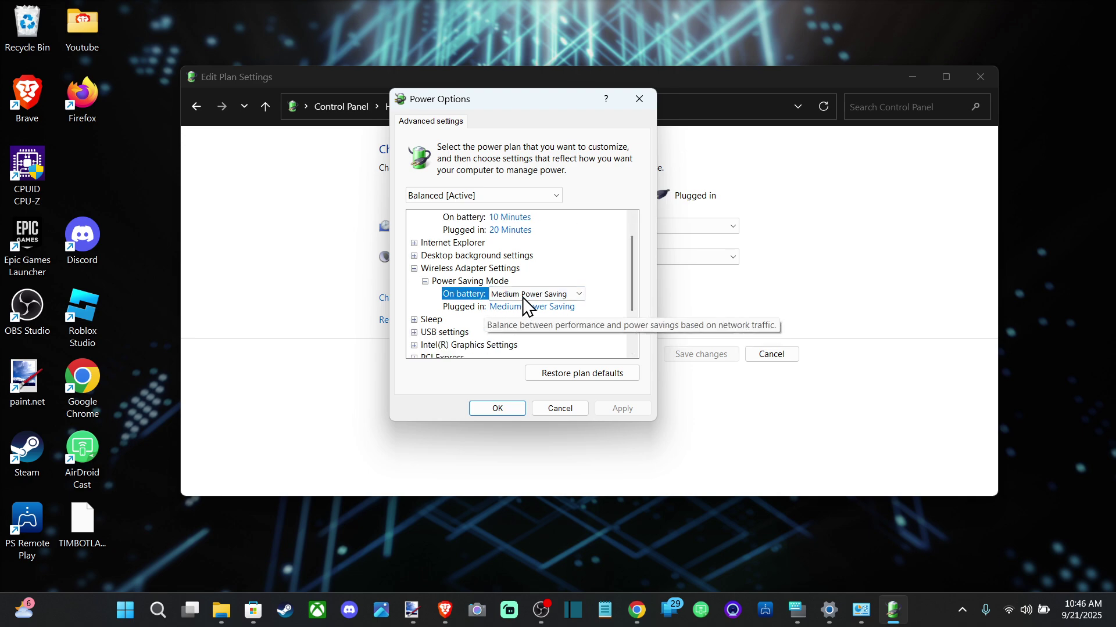
pyautogui.click(552, 296)
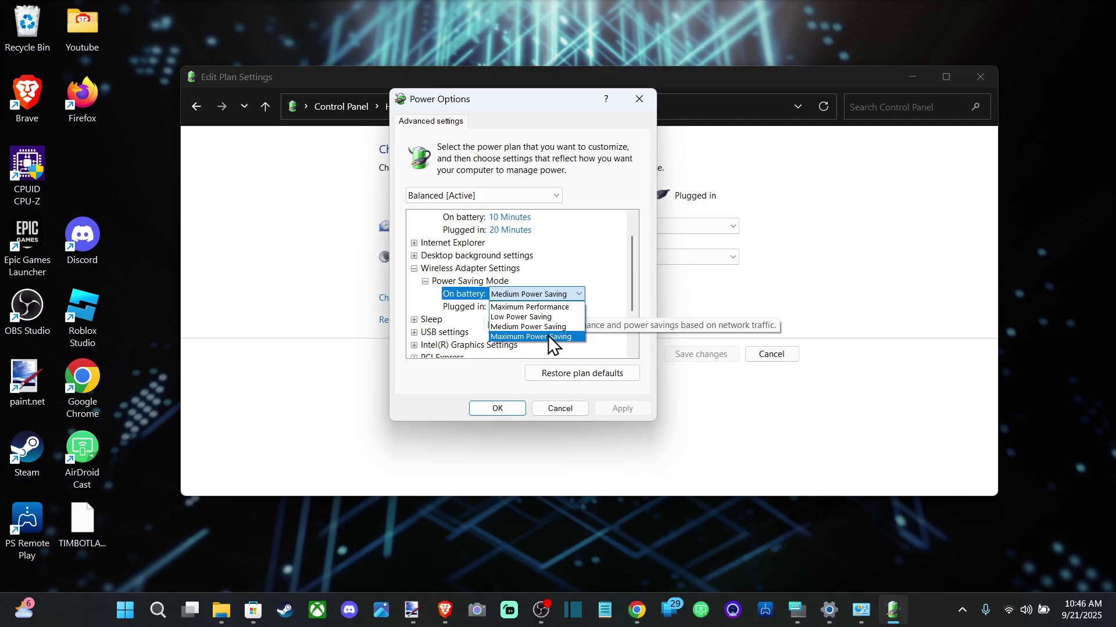
pyautogui.click(573, 296)
pyautogui.click(565, 306)
pyautogui.click(567, 308)
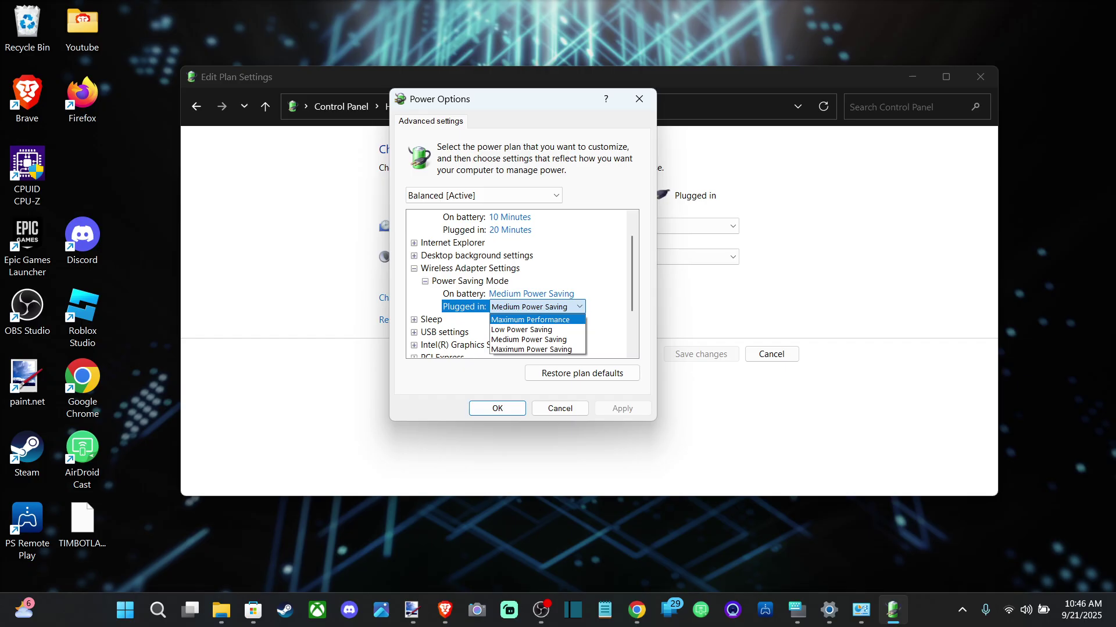
pyautogui.click(645, 97)
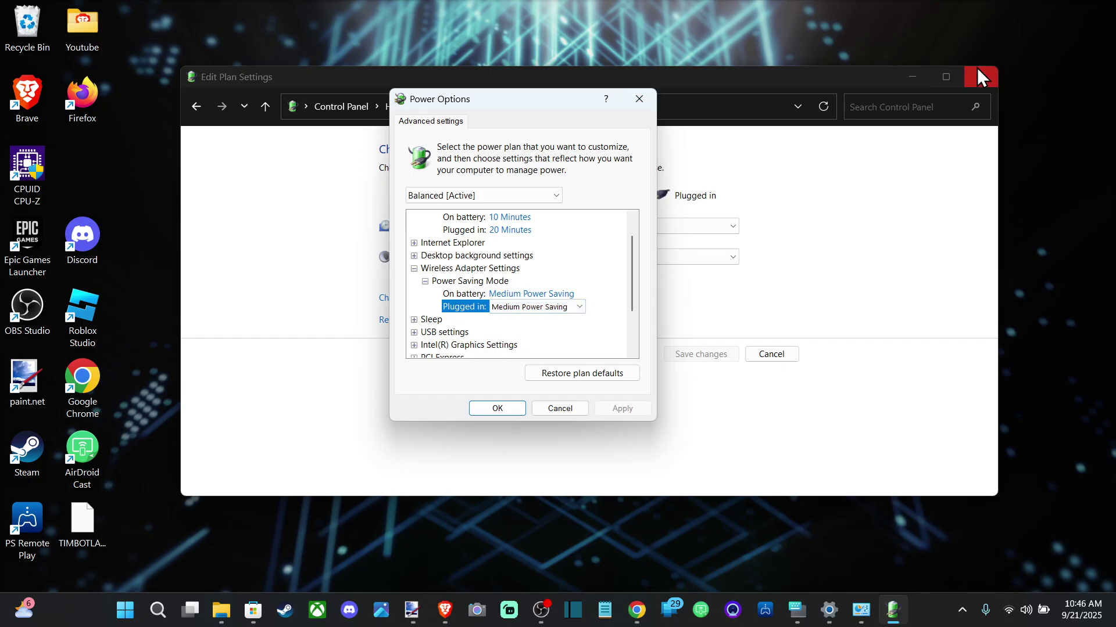
pyautogui.click(640, 100)
# Close Edit Plan Settings and check the Wi-Fi network list in quick settings
pyautogui.click(981, 76)
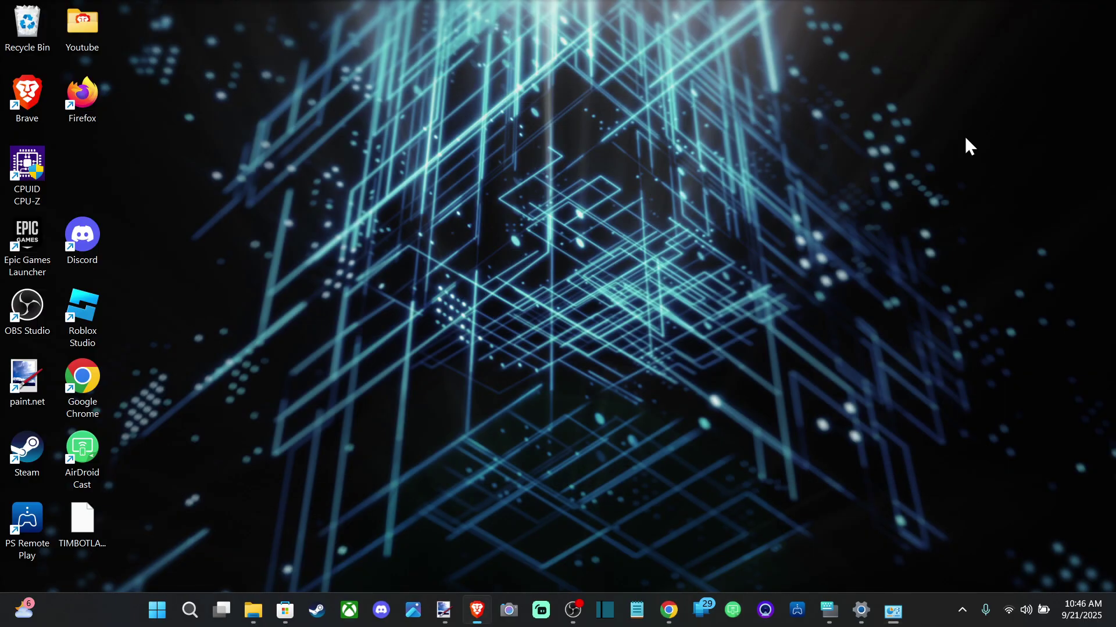
pyautogui.click(1010, 616)
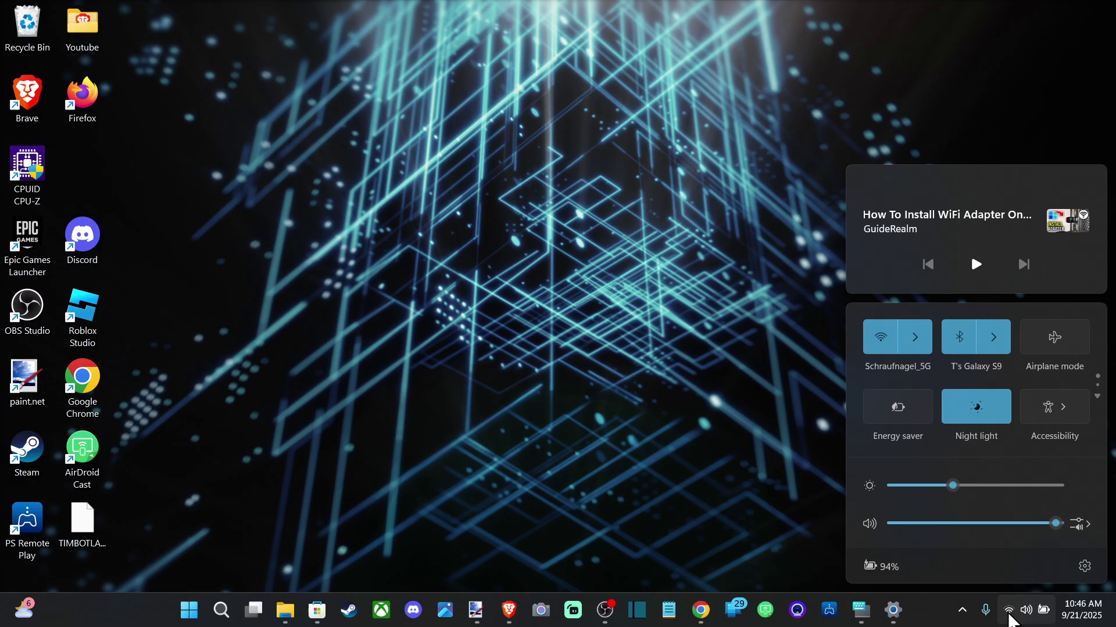
pyautogui.click(914, 337)
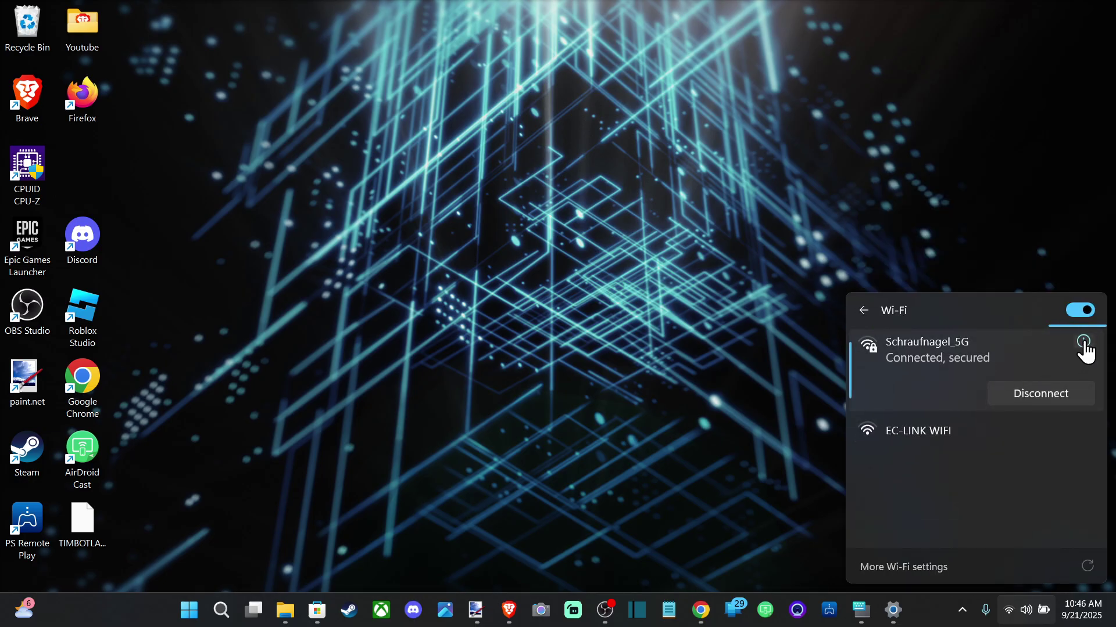
pyautogui.click(661, 323)
# Review the Wi-Fi adapter's hardware properties in Settings > Network & internet > Wi-Fi, showing driver 22.70.0.6
pyautogui.click(189, 610)
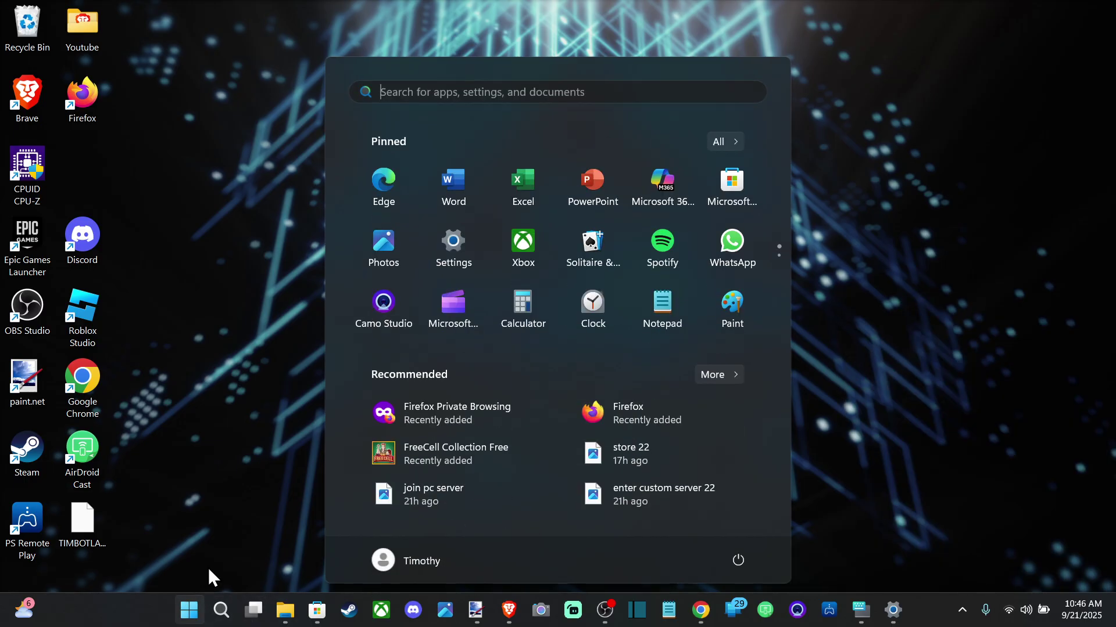
pyautogui.click(467, 242)
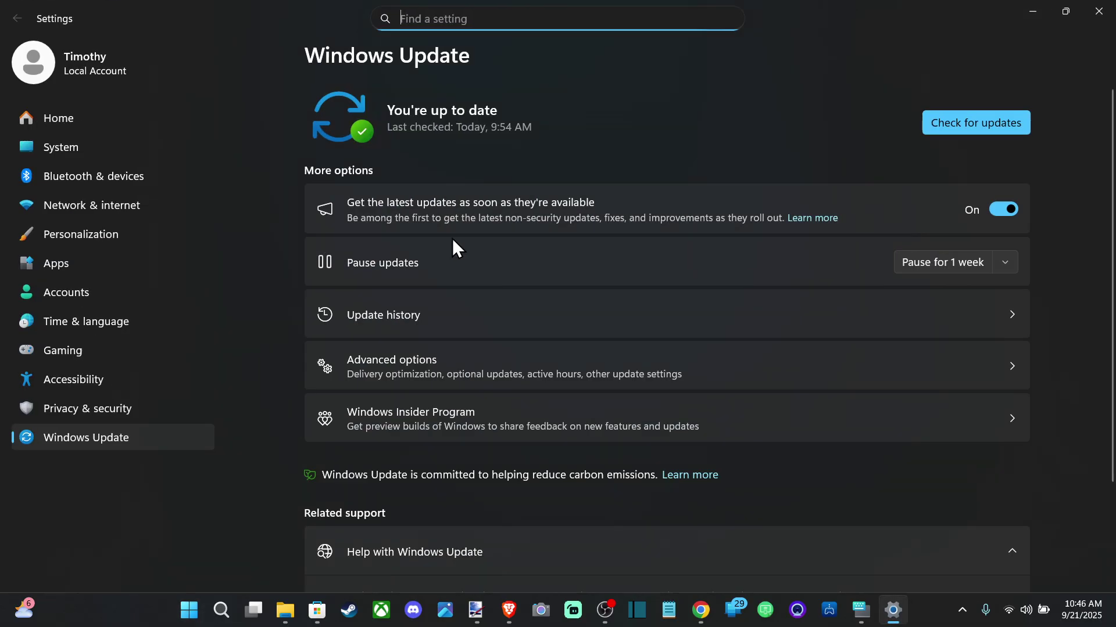
pyautogui.click(134, 205)
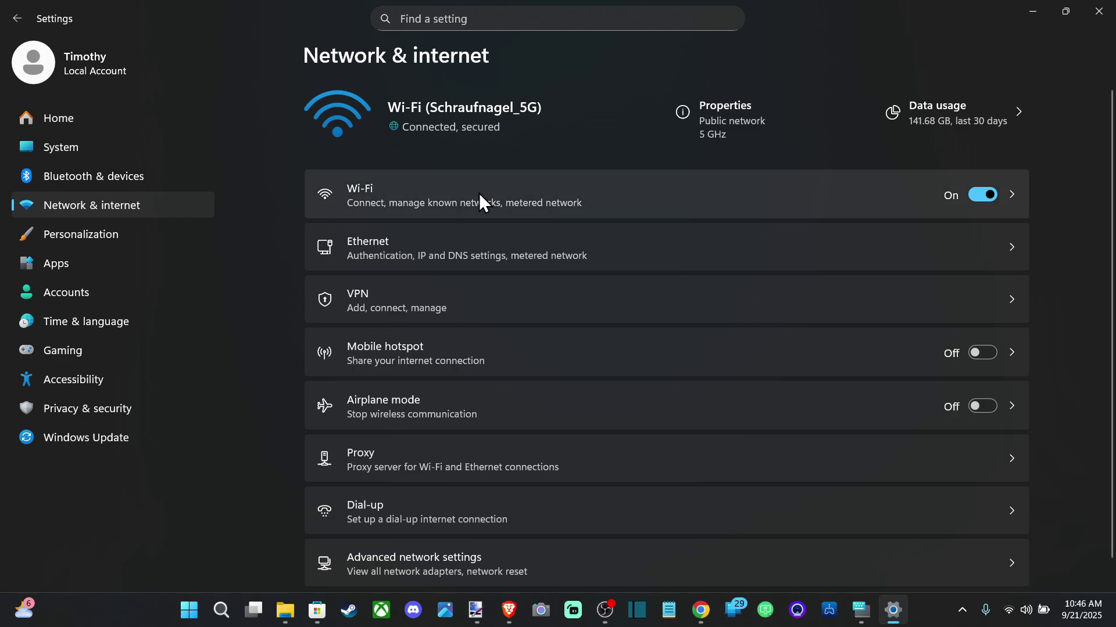
pyautogui.click(705, 199)
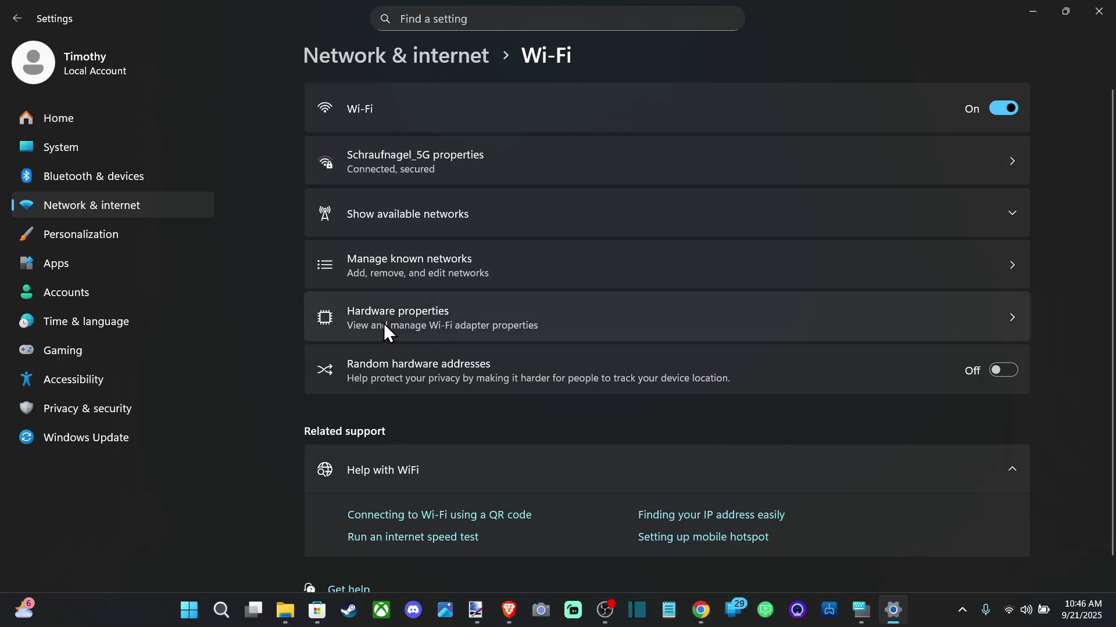
pyautogui.click(406, 320)
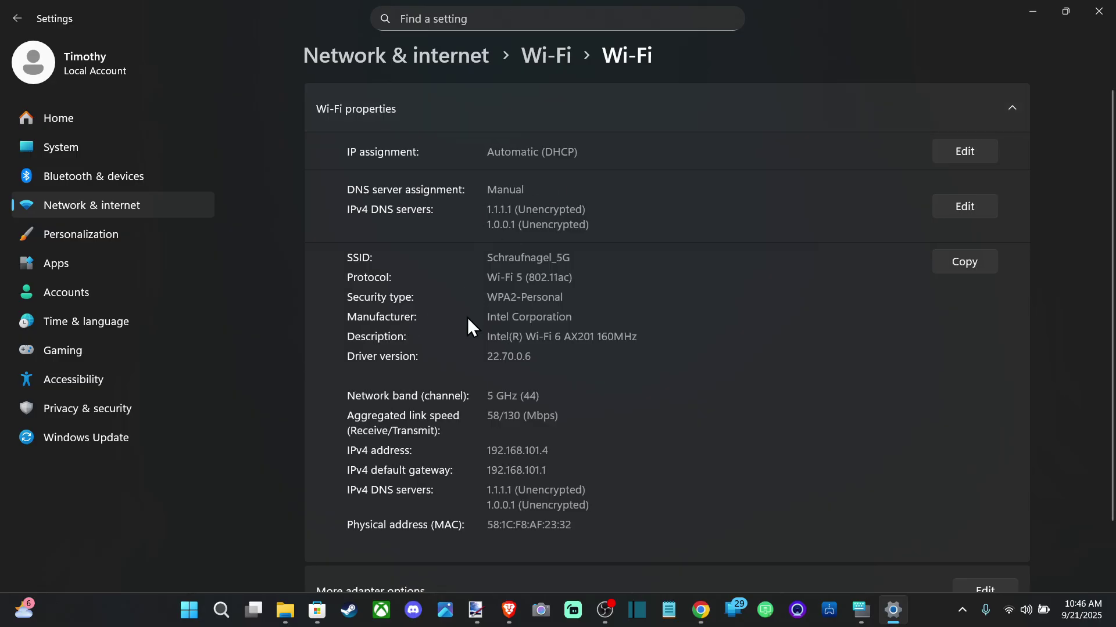
pyautogui.scroll(-1, 472, 330)
pyautogui.scroll(1, 580, 281)
pyautogui.scroll(-1, 482, 446)
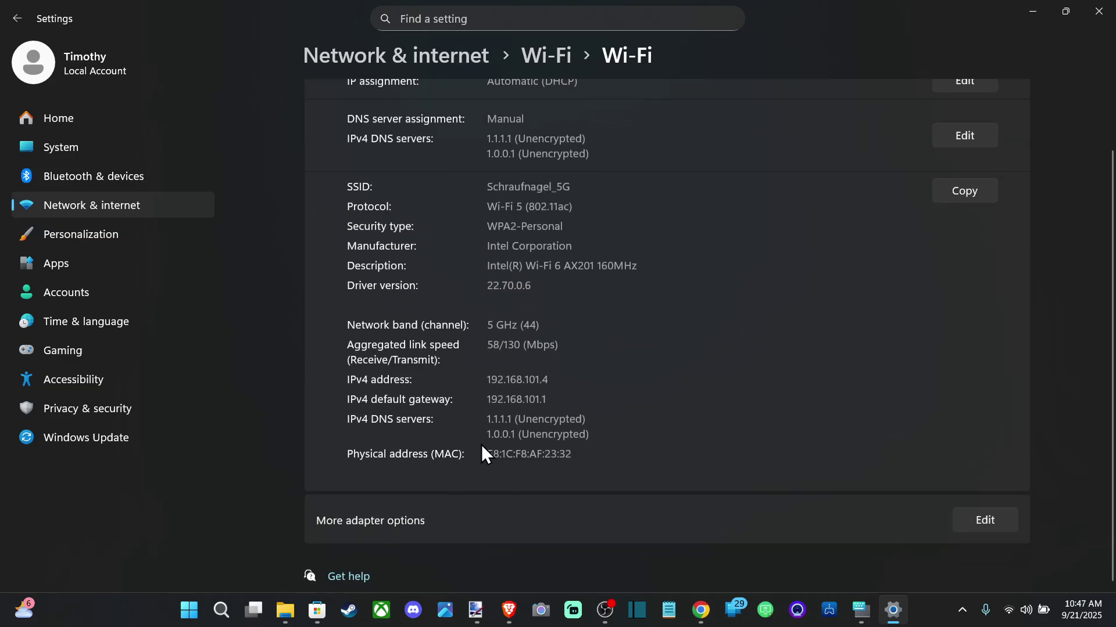
# Open the Wi-Fi Properties dialog from More adapter options and center it
pyautogui.click(982, 511)
pyautogui.moveTo(86, 27); pyautogui.dragTo(456, 131)
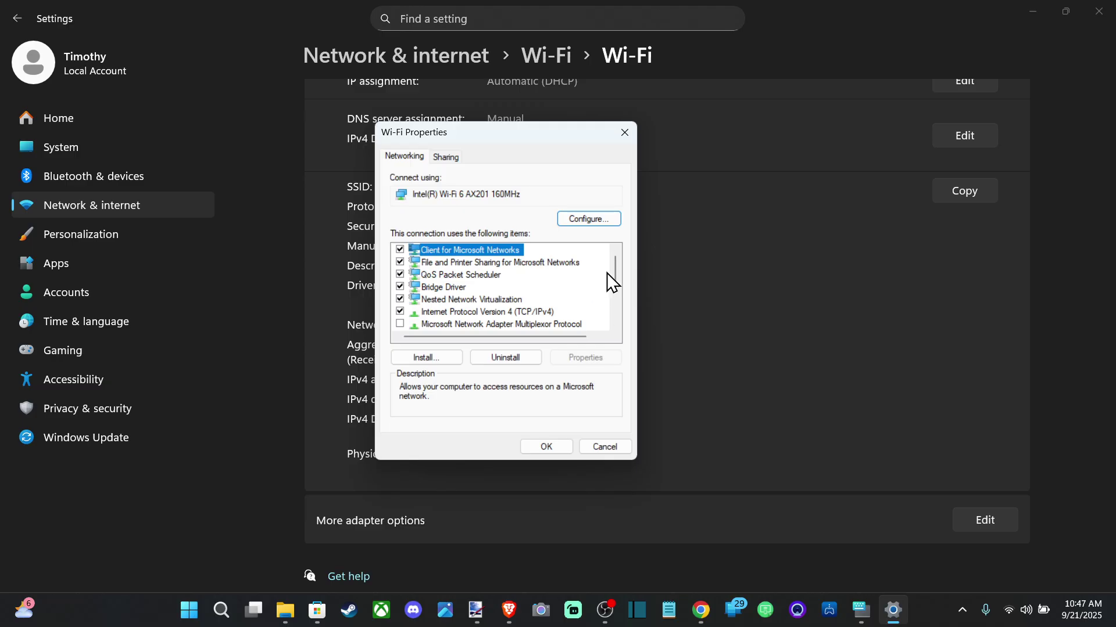
pyautogui.moveTo(618, 269); pyautogui.dragTo(616, 184)
pyautogui.click(621, 126)
pyautogui.click(1098, 10)
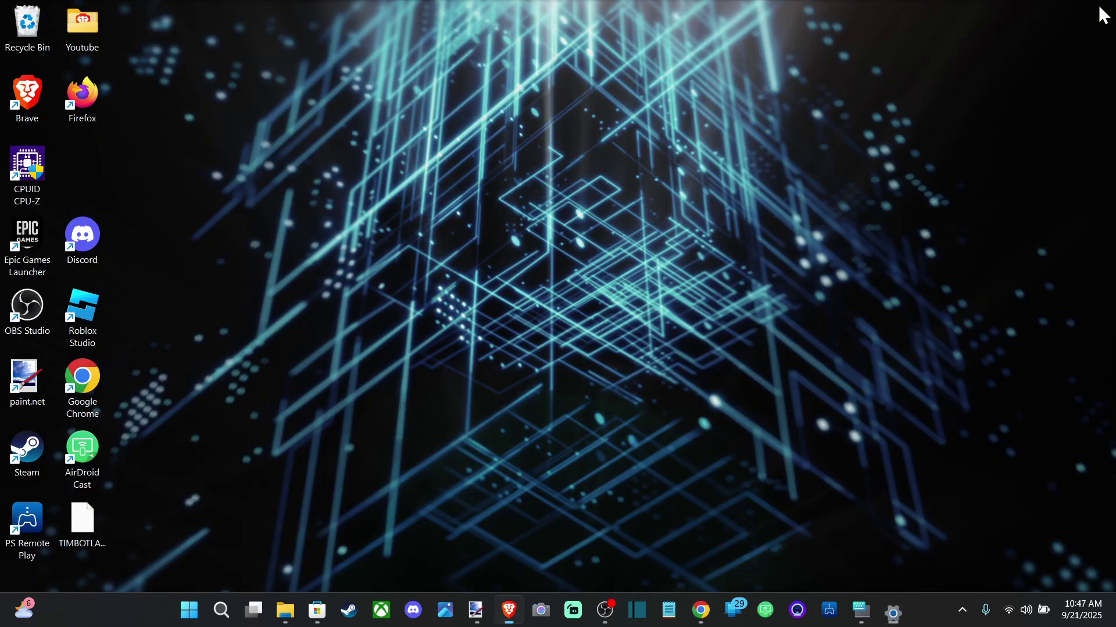